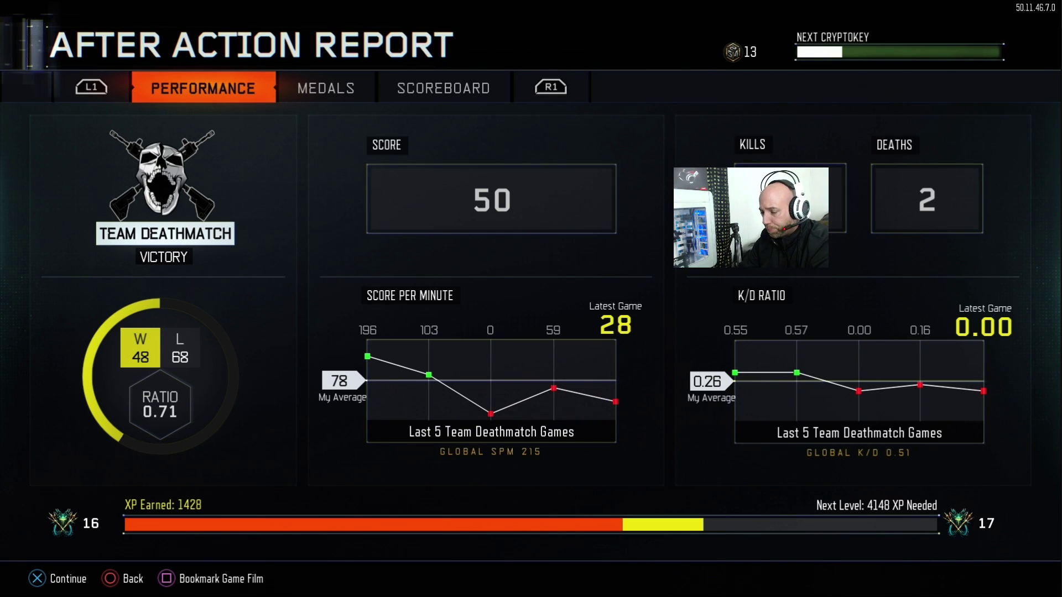
- Exit the After Action Report back to the Public Match lobby
{"action": "key", "text": "Return"}
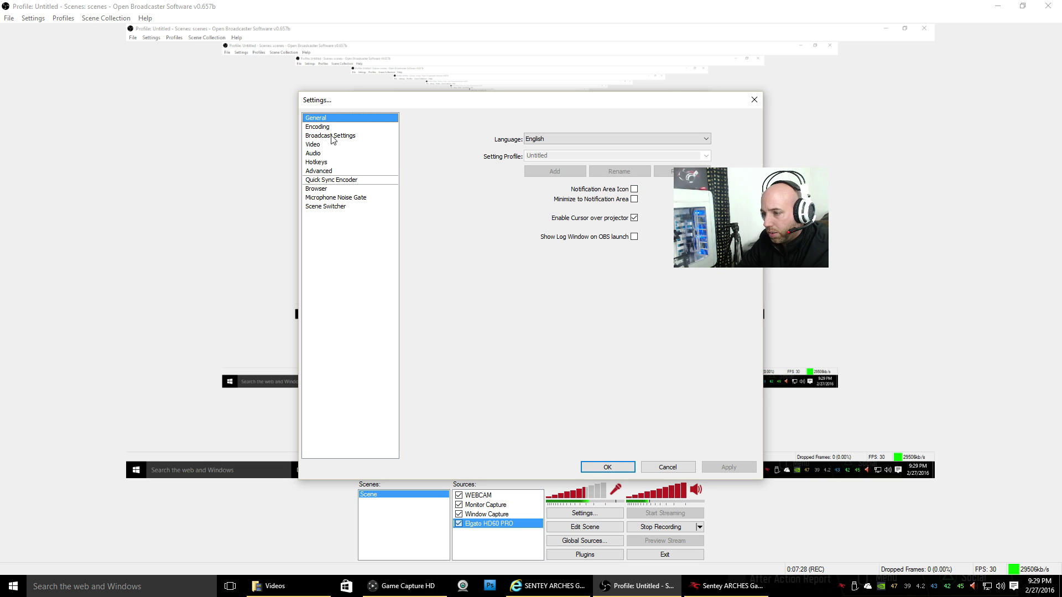
- In Audio settings, choose Default for both Microphone and Desktop Audio, then save with OK
{"action": "left_click", "coordinate": [317, 153]}
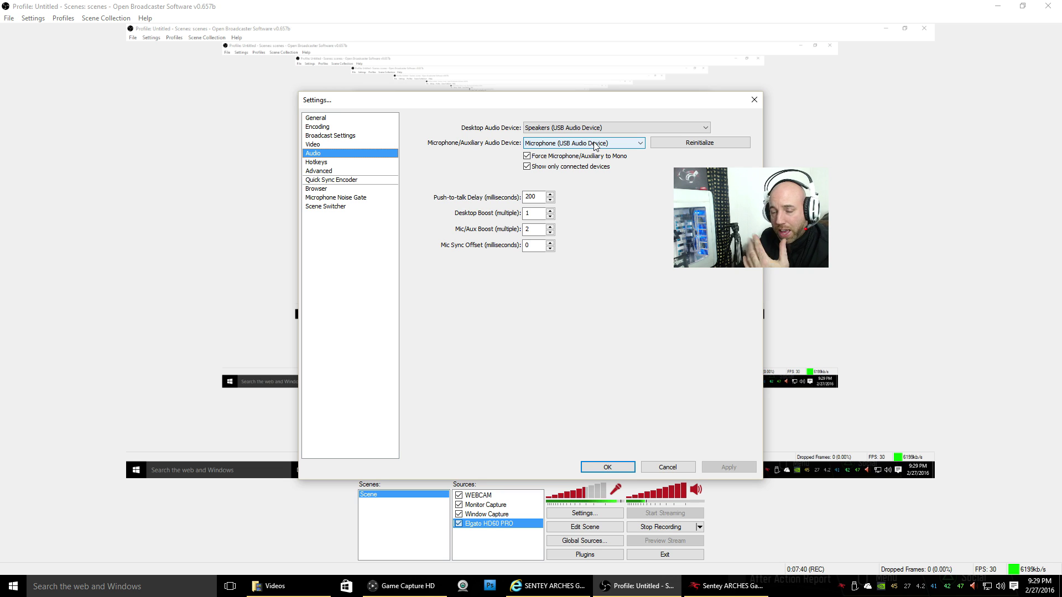
{"action": "left_click", "coordinate": [594, 144]}
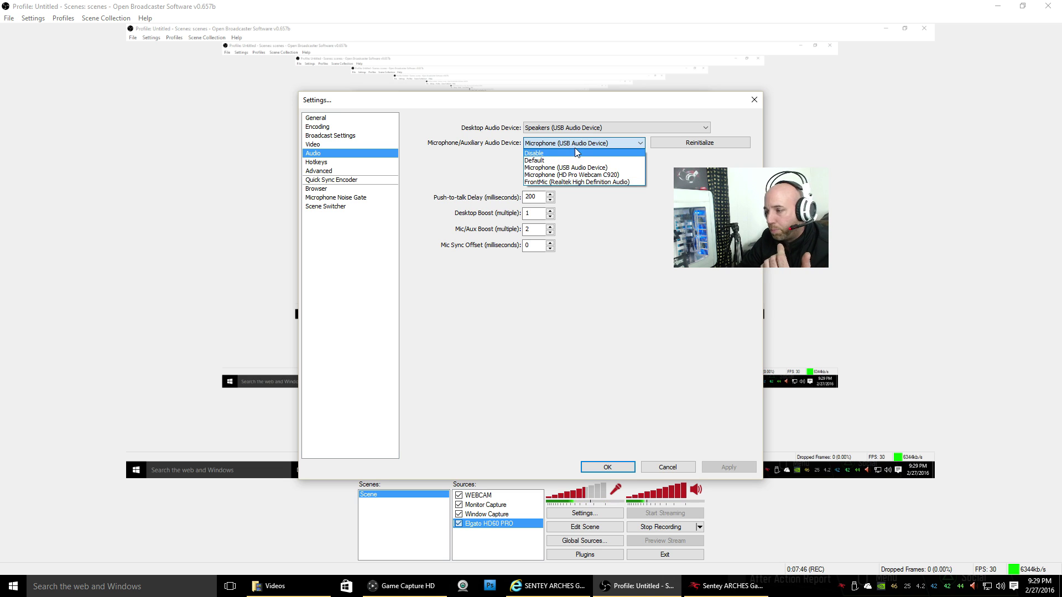
{"action": "left_click", "coordinate": [564, 160]}
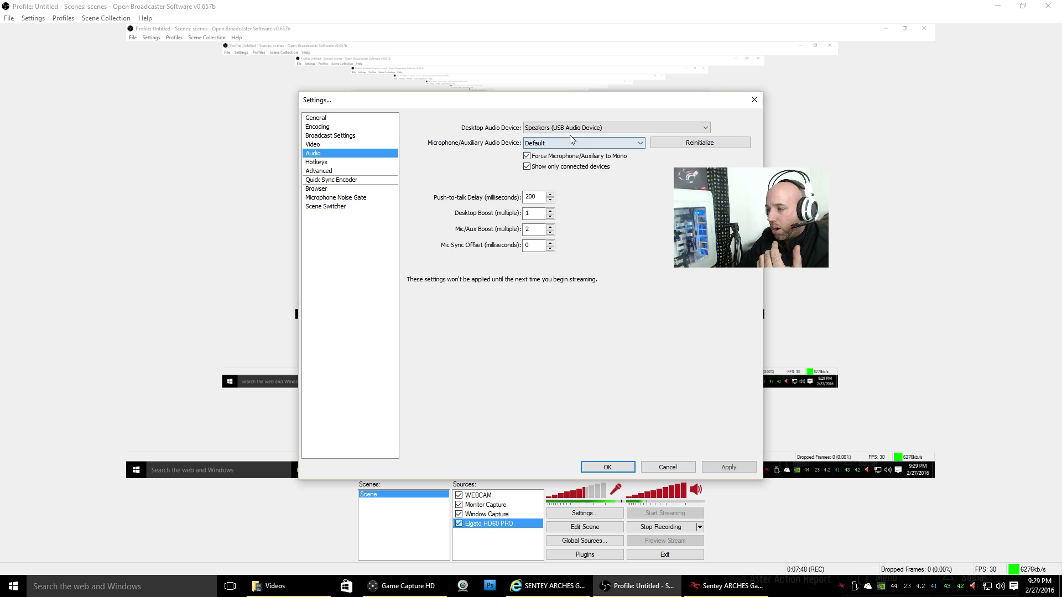
{"action": "left_click", "coordinate": [567, 128]}
{"action": "left_click", "coordinate": [569, 140]}
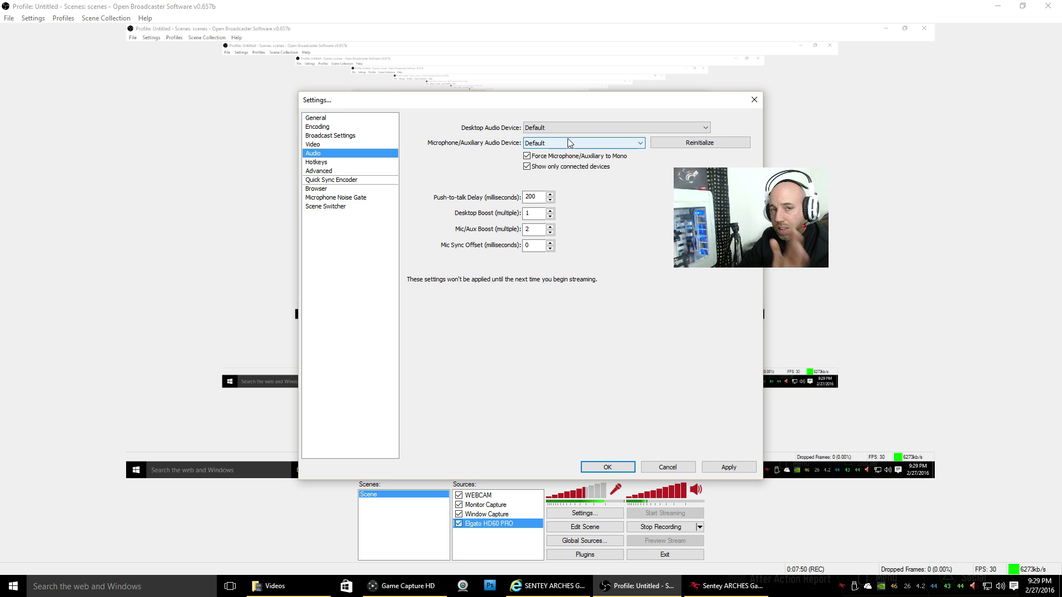
{"action": "left_click", "coordinate": [625, 469]}
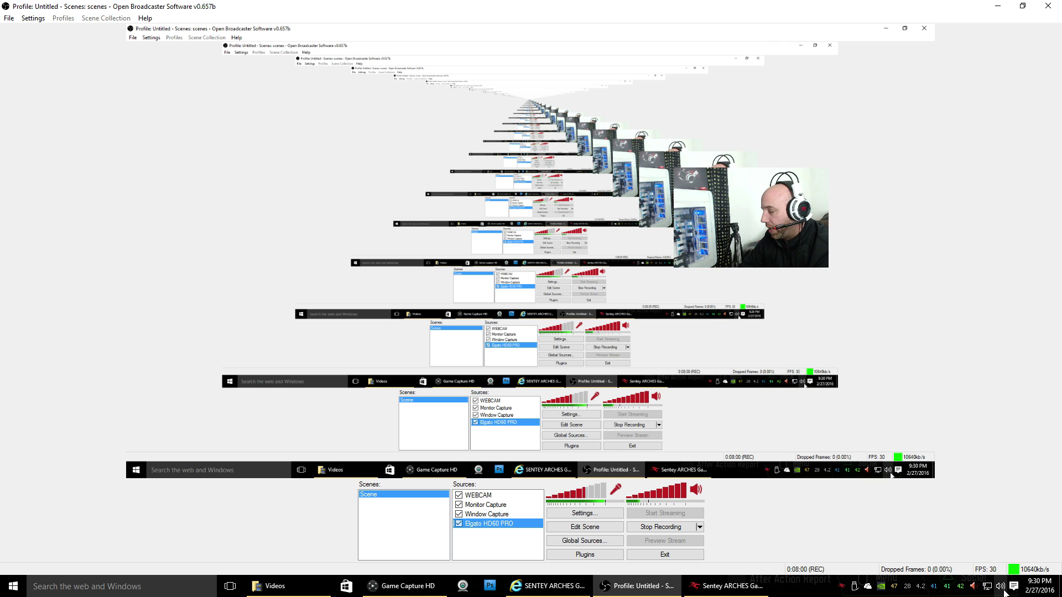
{"action": "right_click", "coordinate": [1002, 586]}
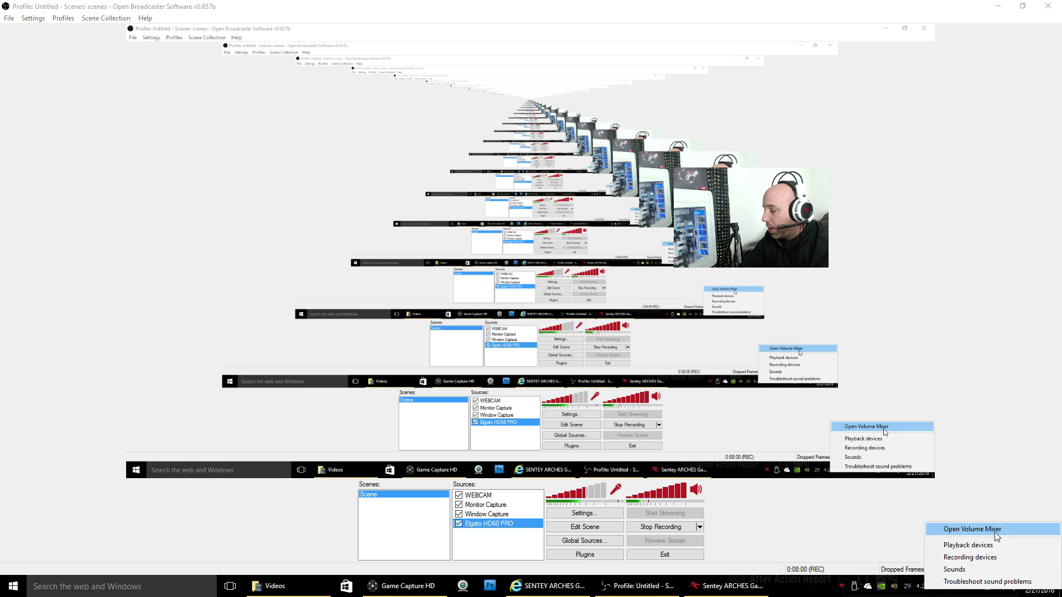
{"action": "left_click", "coordinate": [964, 544]}
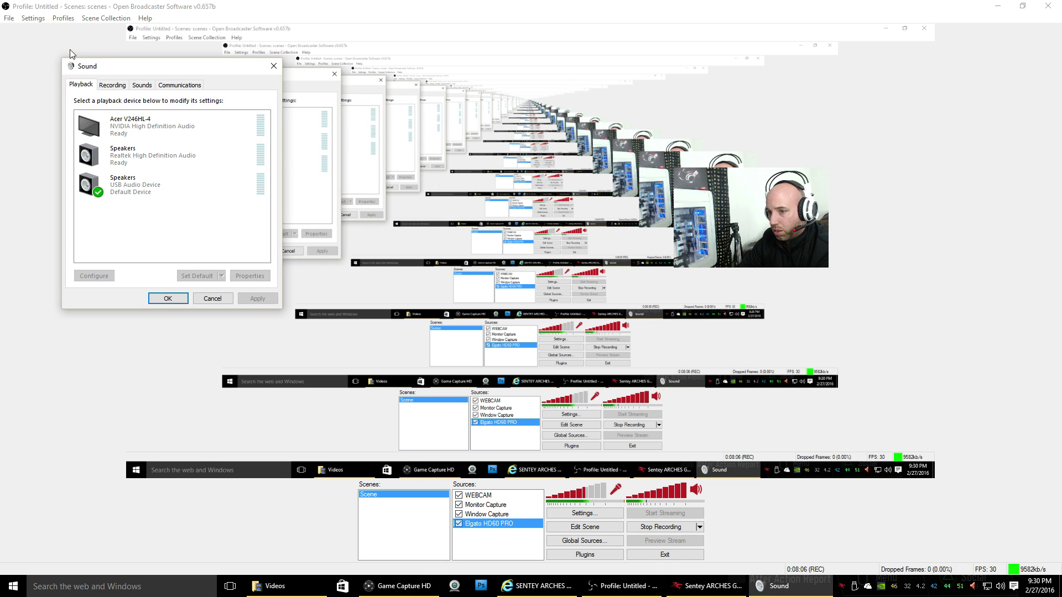
{"action": "left_click_drag", "start_coordinate": [175, 71], "coordinate": [528, 175]}
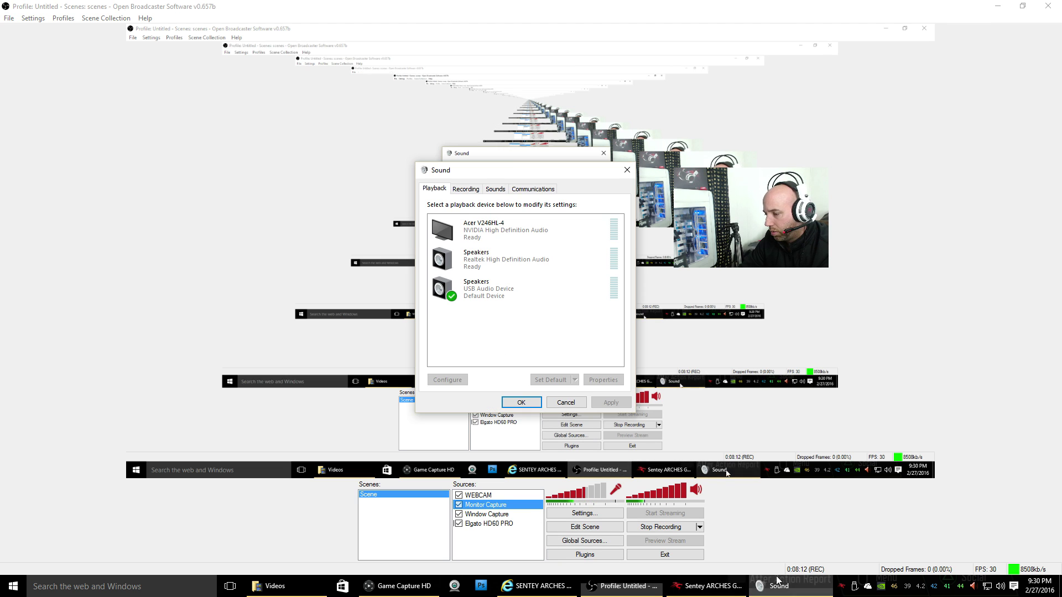
{"action": "left_click_drag", "start_coordinate": [504, 172], "coordinate": [470, 188]}
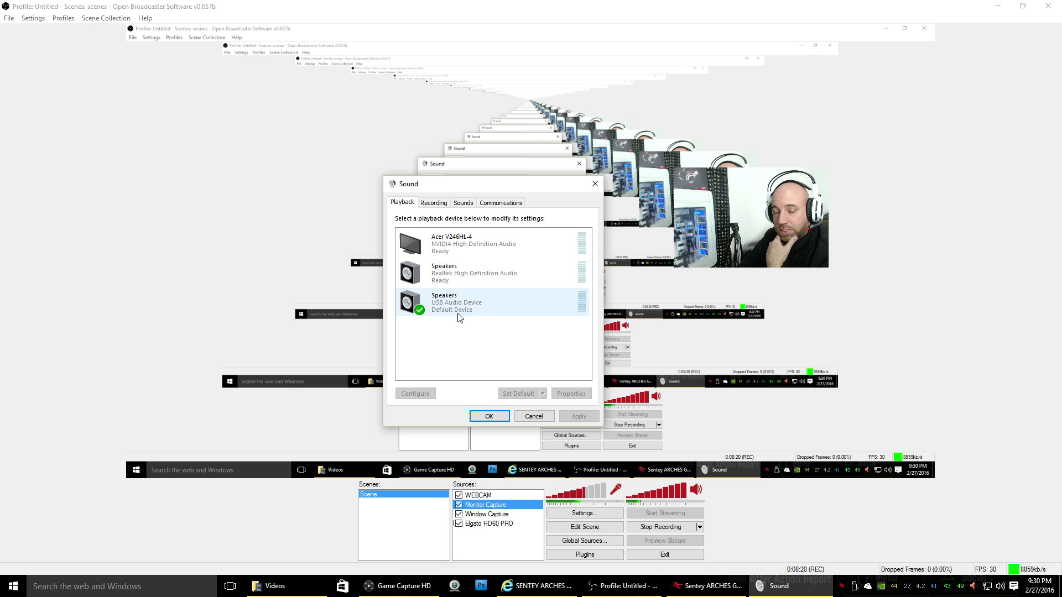
{"action": "left_click", "coordinate": [450, 246]}
{"action": "right_click", "coordinate": [450, 242]}
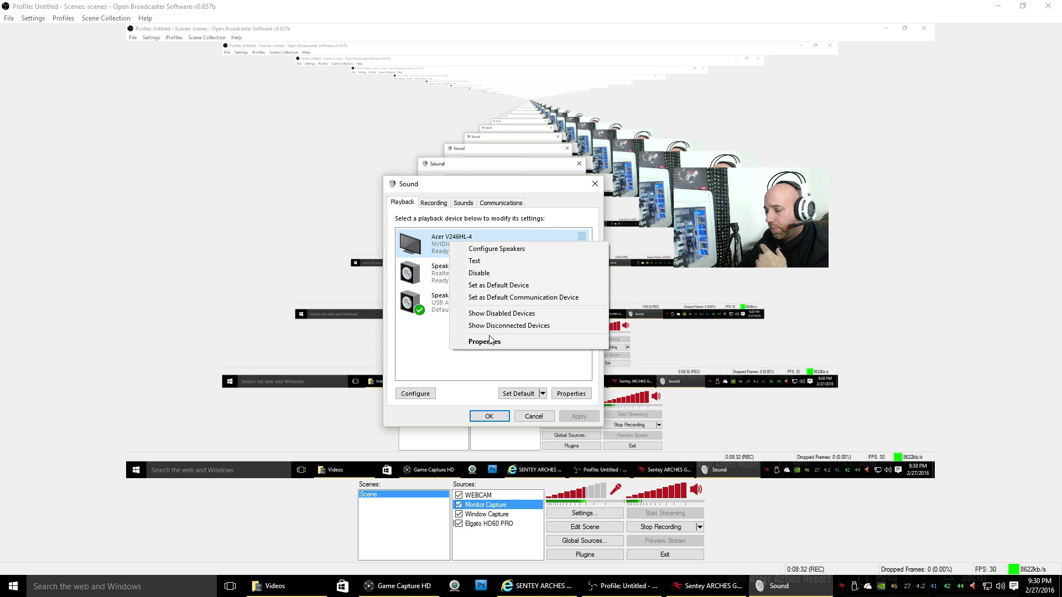
{"action": "left_click", "coordinate": [419, 342]}
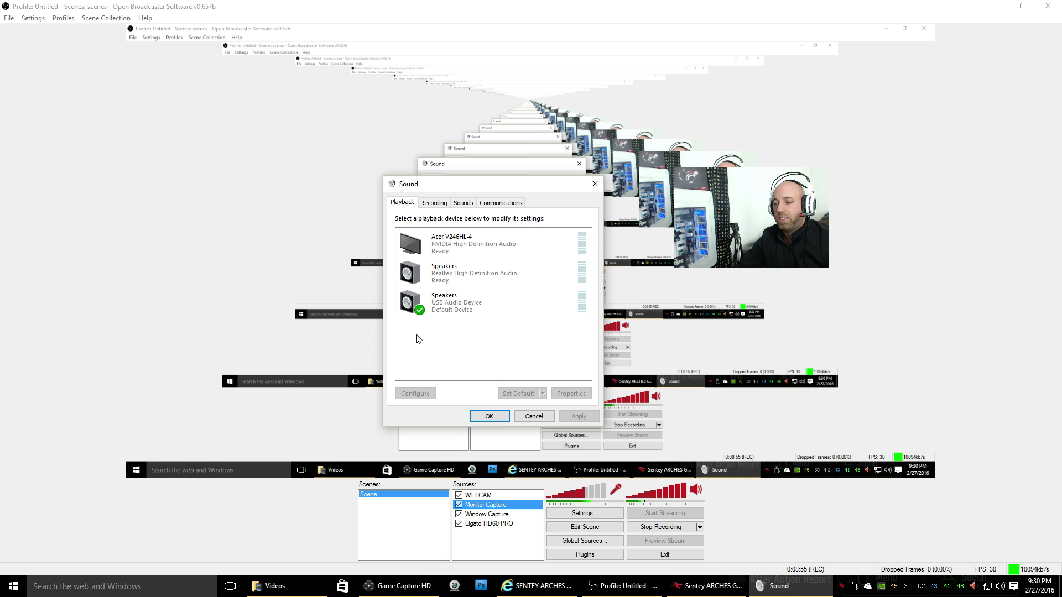
{"action": "left_click", "coordinate": [427, 204]}
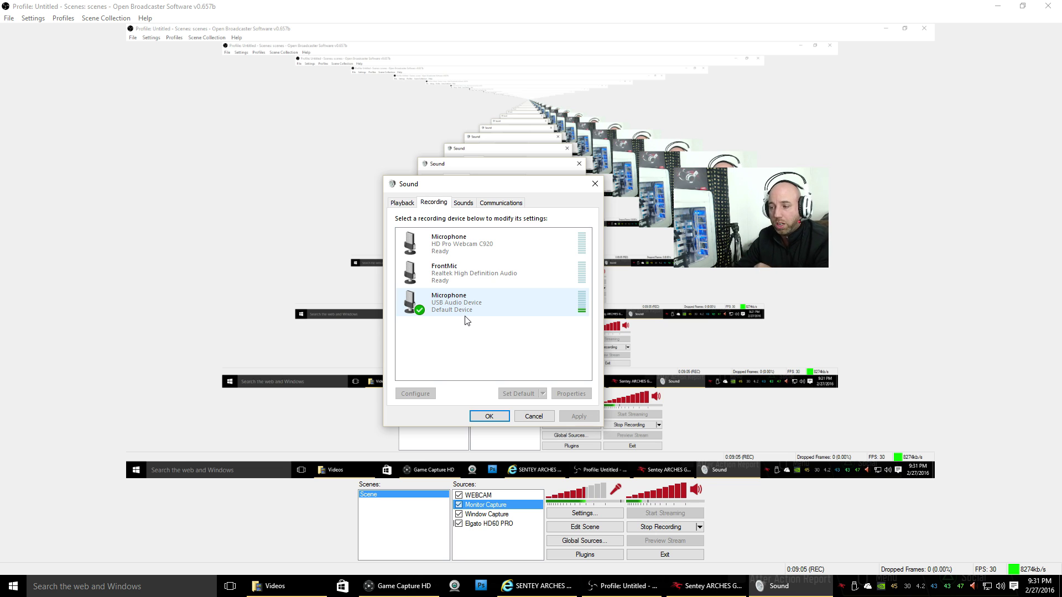
{"action": "left_click", "coordinate": [489, 417]}
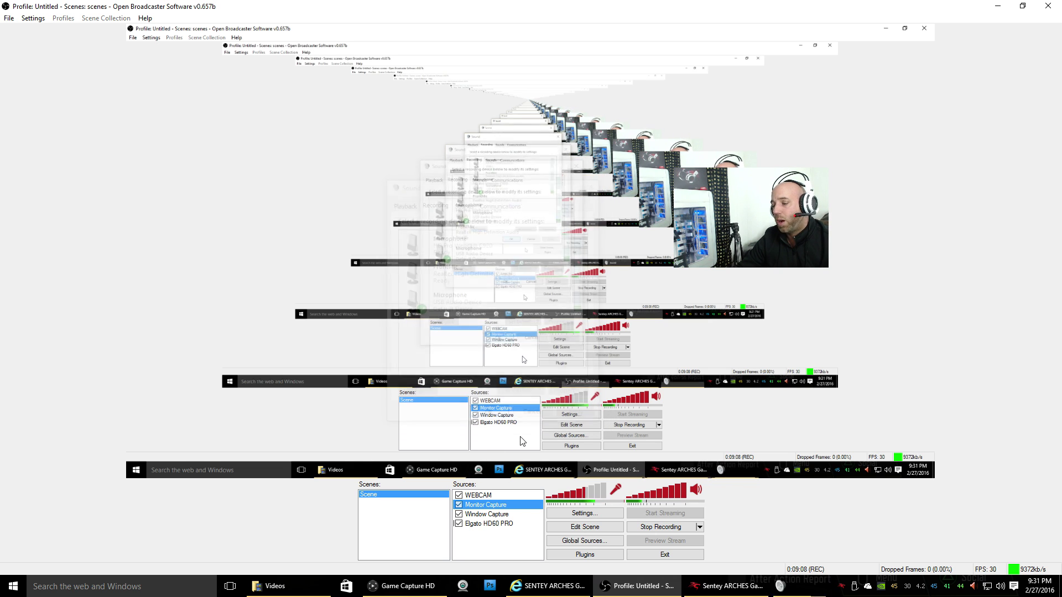
- In Audio settings, select Speakers (USB Audio Device) for desktop audio and Microphone (USB Audio Device) for mic
{"action": "left_click", "coordinate": [590, 515]}
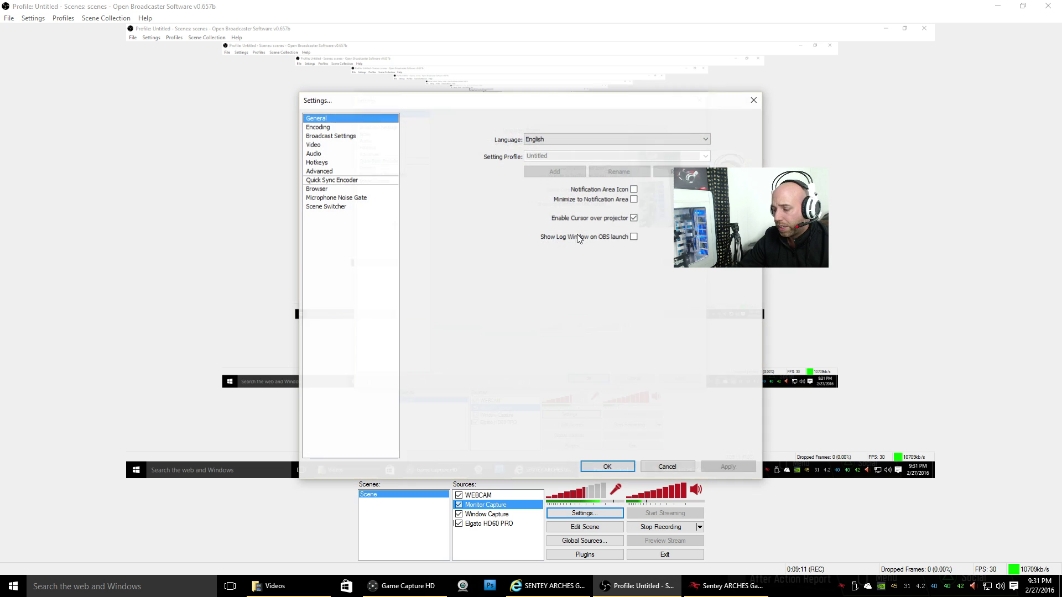
{"action": "left_click", "coordinate": [312, 154]}
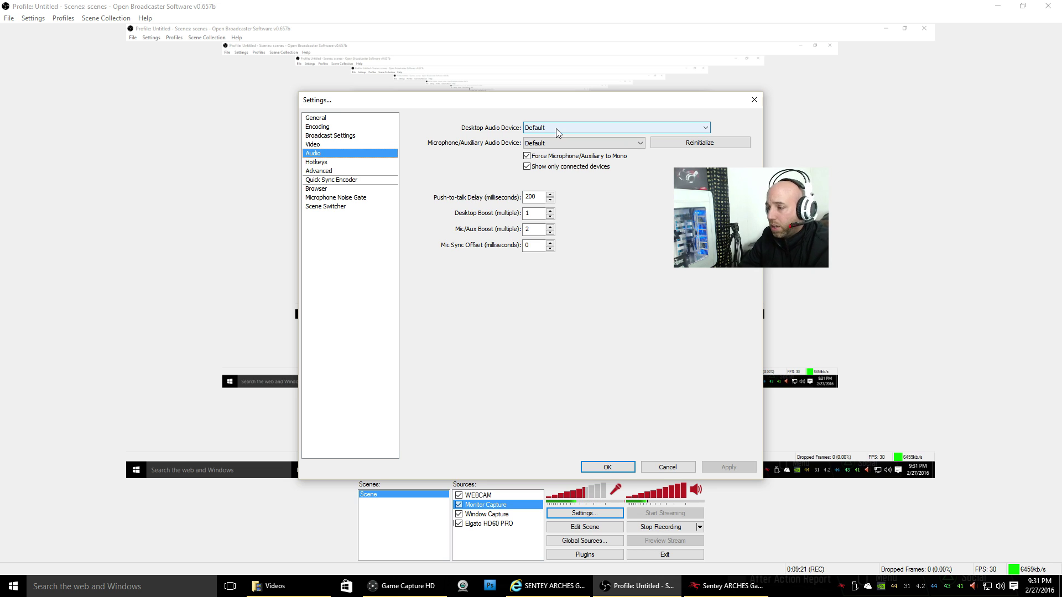
{"action": "left_click", "coordinate": [551, 127]}
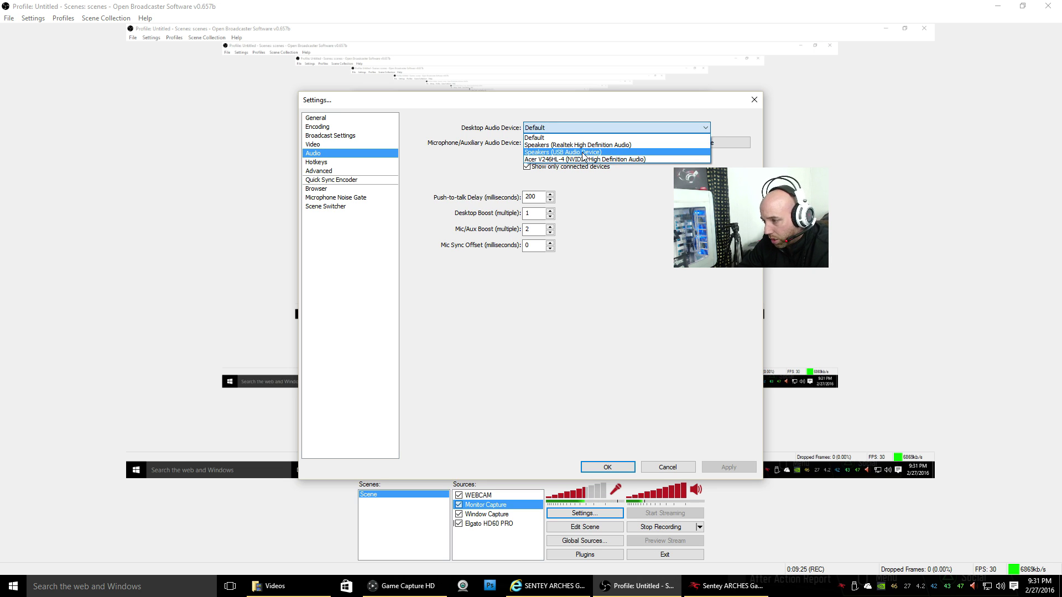
{"action": "left_click", "coordinate": [583, 152]}
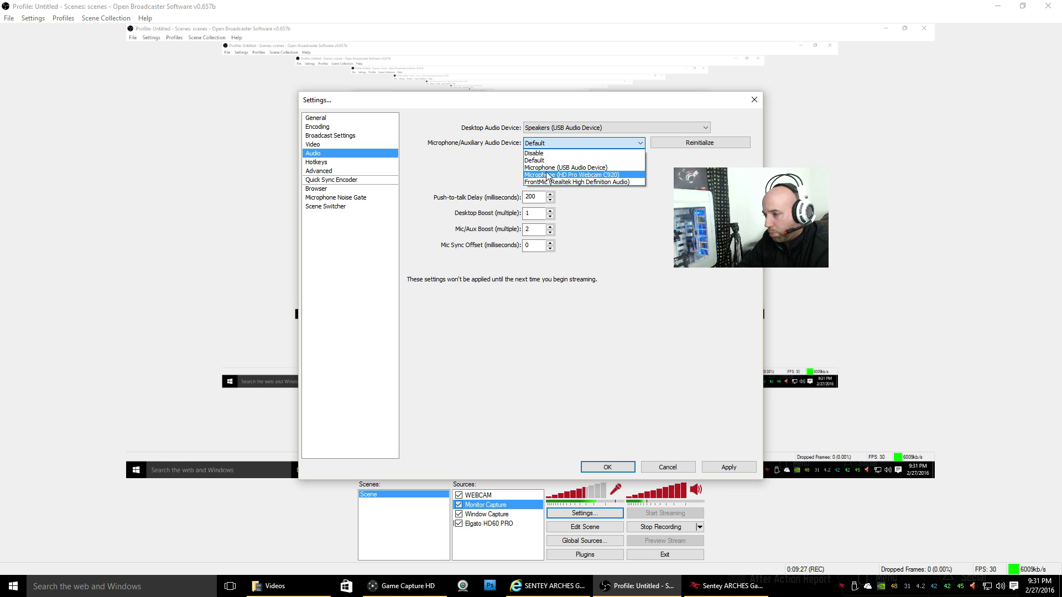
{"action": "left_click", "coordinate": [555, 168]}
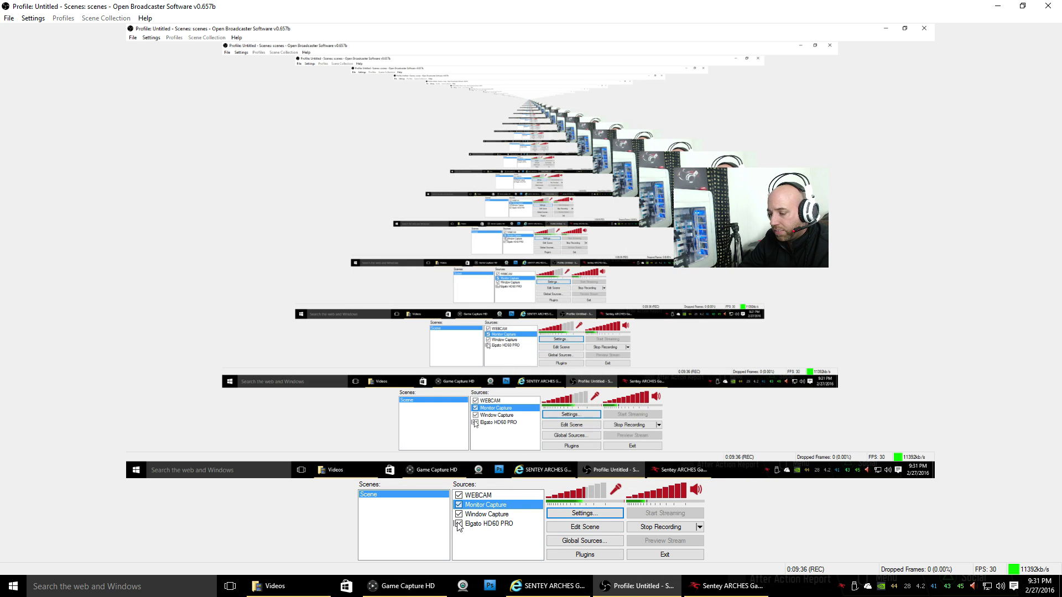
- Switch to Game Capture HD and set the Game Audio level to 49
{"action": "left_click", "coordinate": [459, 505]}
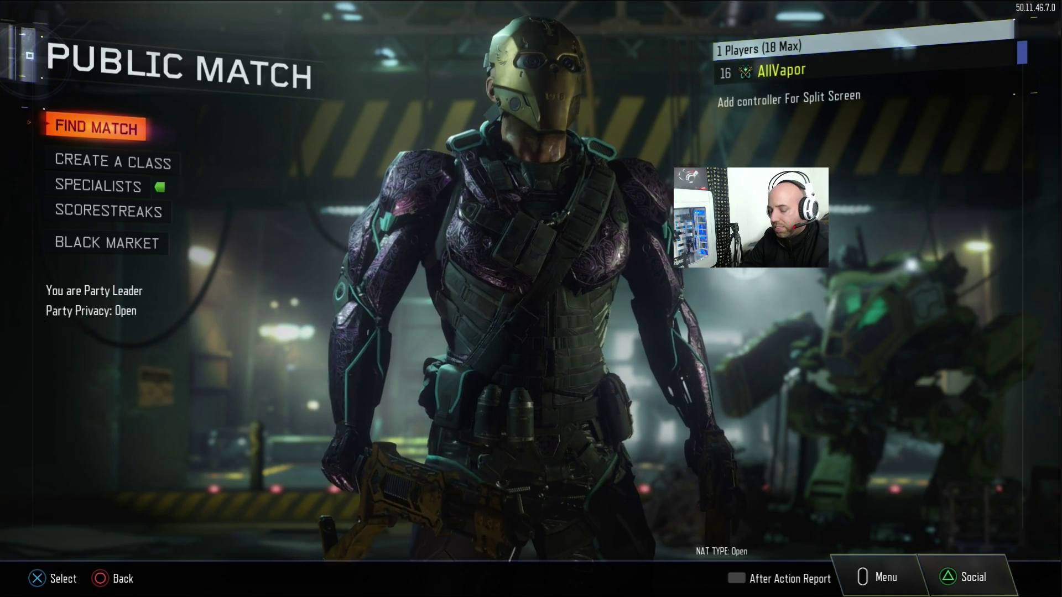
{"action": "left_click", "coordinate": [458, 504]}
{"action": "left_click", "coordinate": [409, 586]}
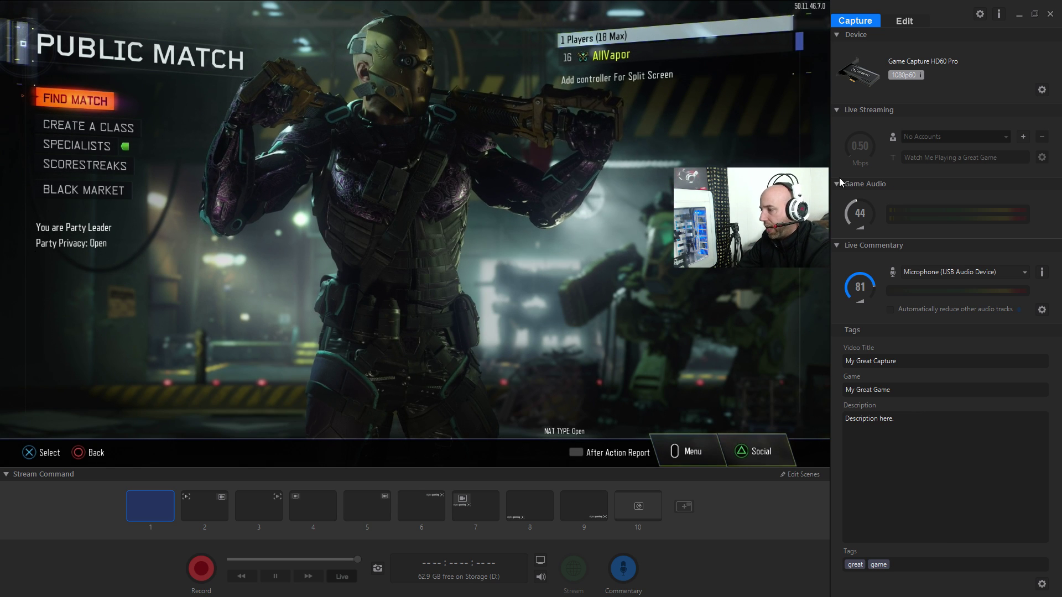
{"action": "left_click_drag", "start_coordinate": [860, 208], "coordinate": [879, 236]}
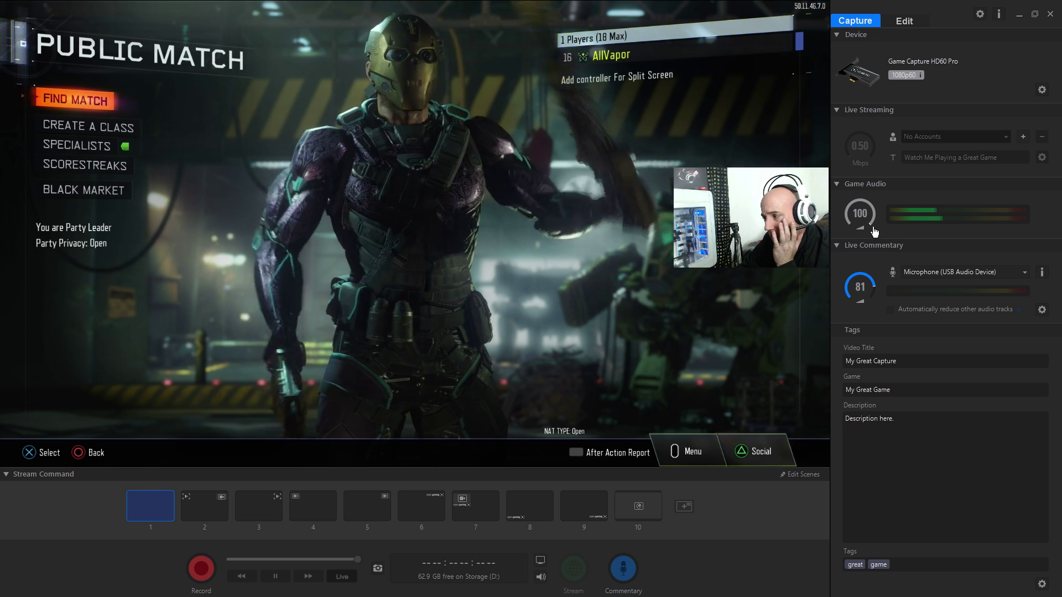
{"action": "left_click_drag", "start_coordinate": [879, 233], "coordinate": [875, 191]}
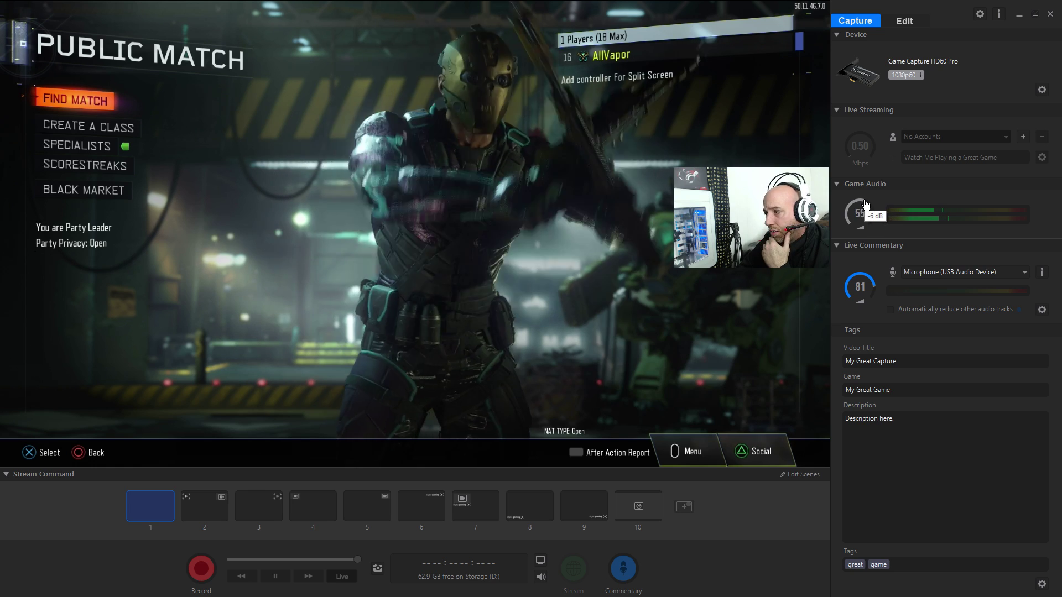
{"action": "left_click_drag", "start_coordinate": [861, 287], "coordinate": [868, 313]}
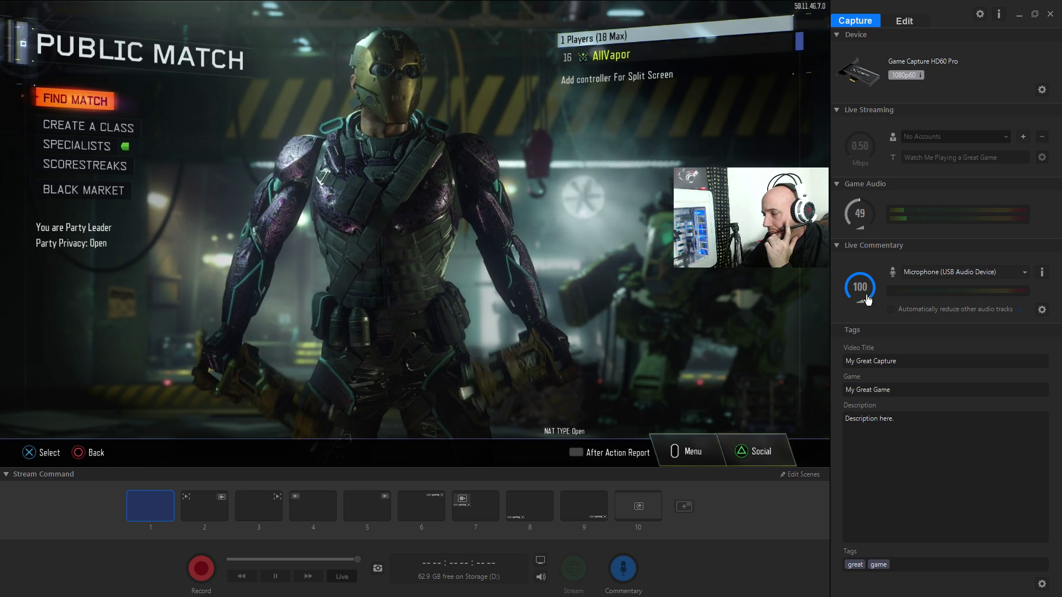
- Toggle Commentary on, set Live Commentary level to 73, then turn Commentary off
{"action": "left_click", "coordinate": [628, 569]}
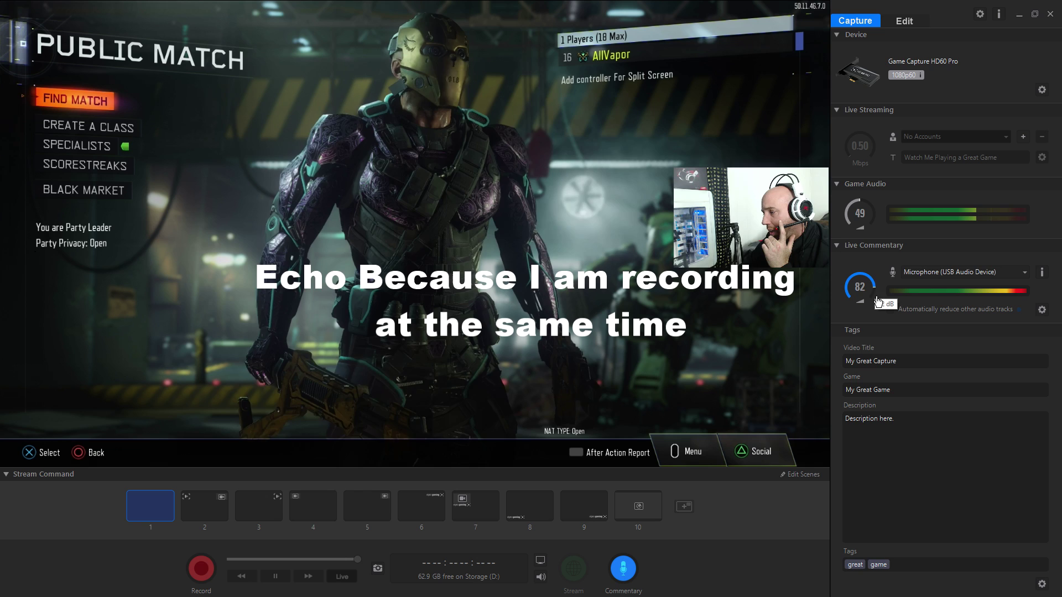
{"action": "left_click_drag", "start_coordinate": [875, 292], "coordinate": [869, 304]}
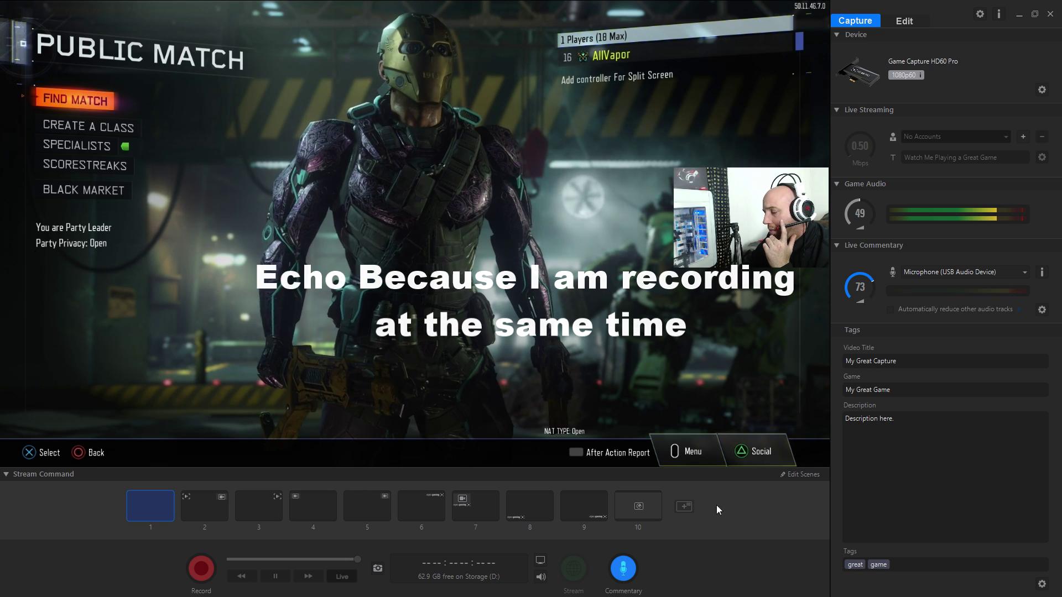
{"action": "left_click", "coordinate": [623, 568]}
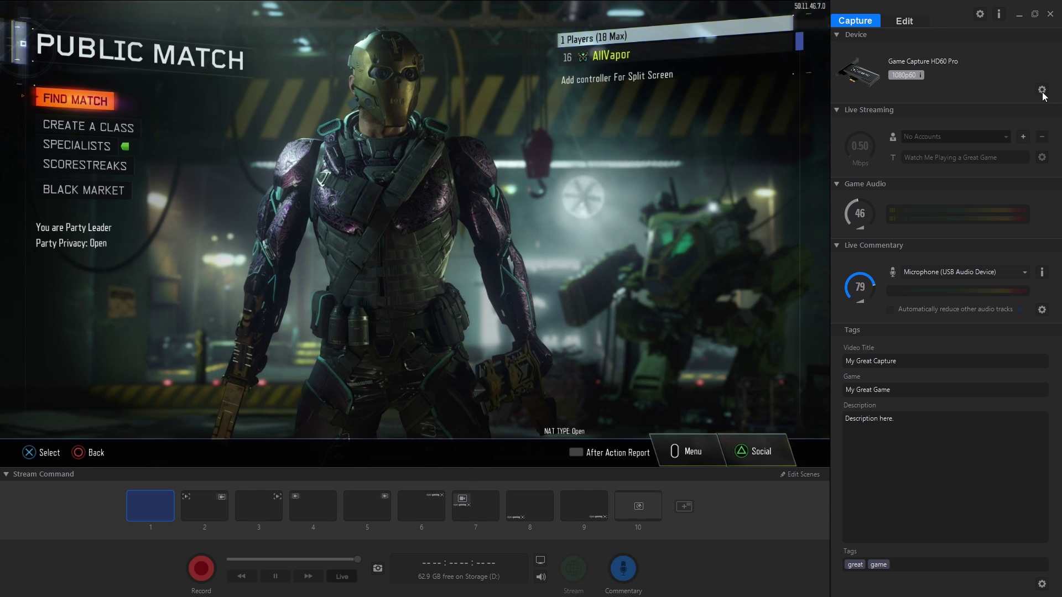
- Bring up the HD60 Pro capture device settings in Game Capture HD
{"action": "left_click", "coordinate": [1043, 91]}
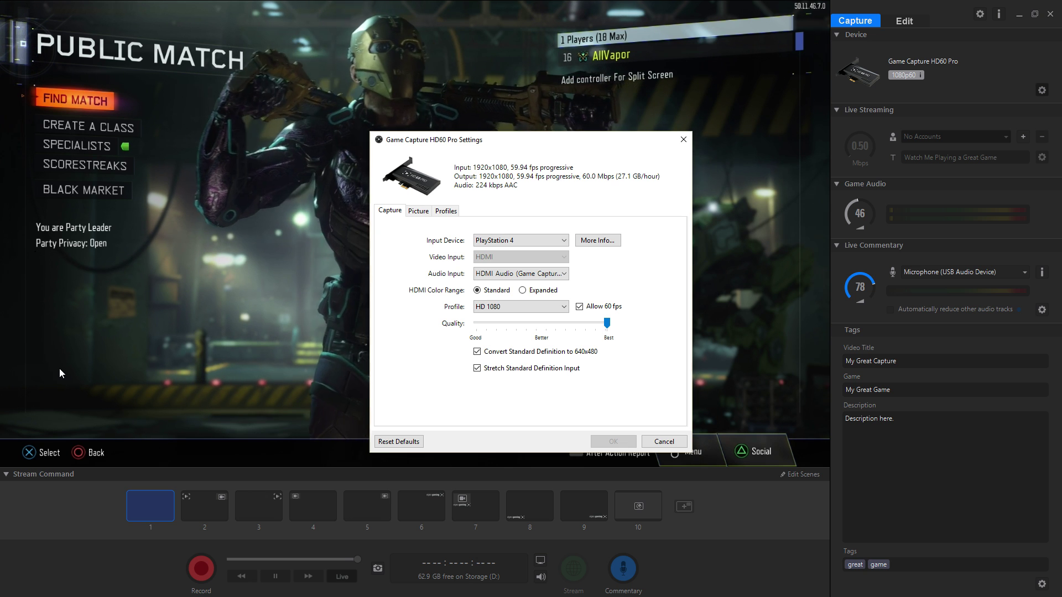
- Browse the Input Device list and keep PlayStation 4 selected
{"action": "left_click", "coordinate": [515, 243]}
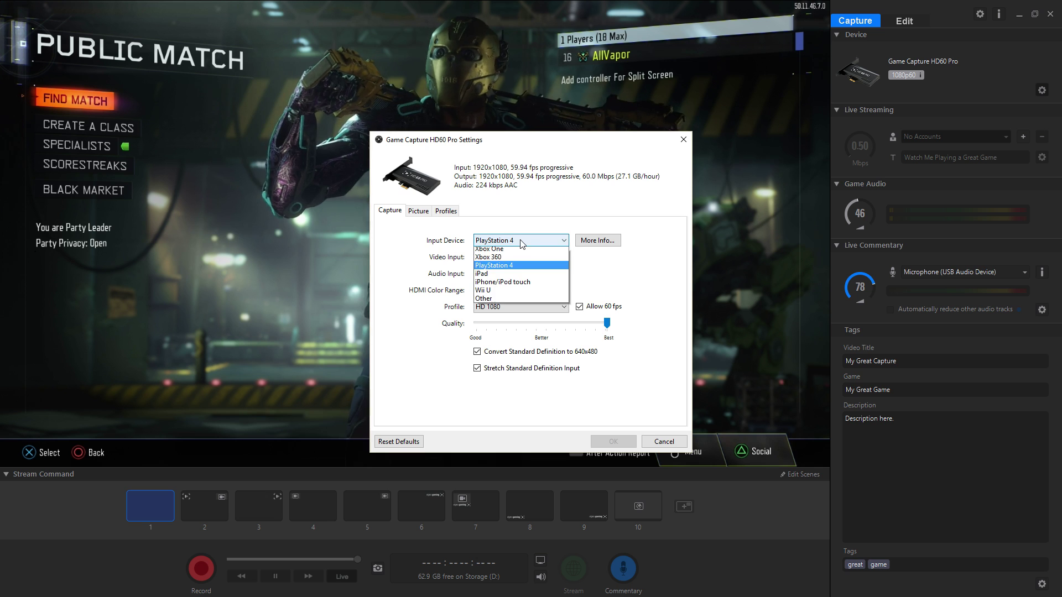
{"action": "left_click", "coordinate": [517, 268]}
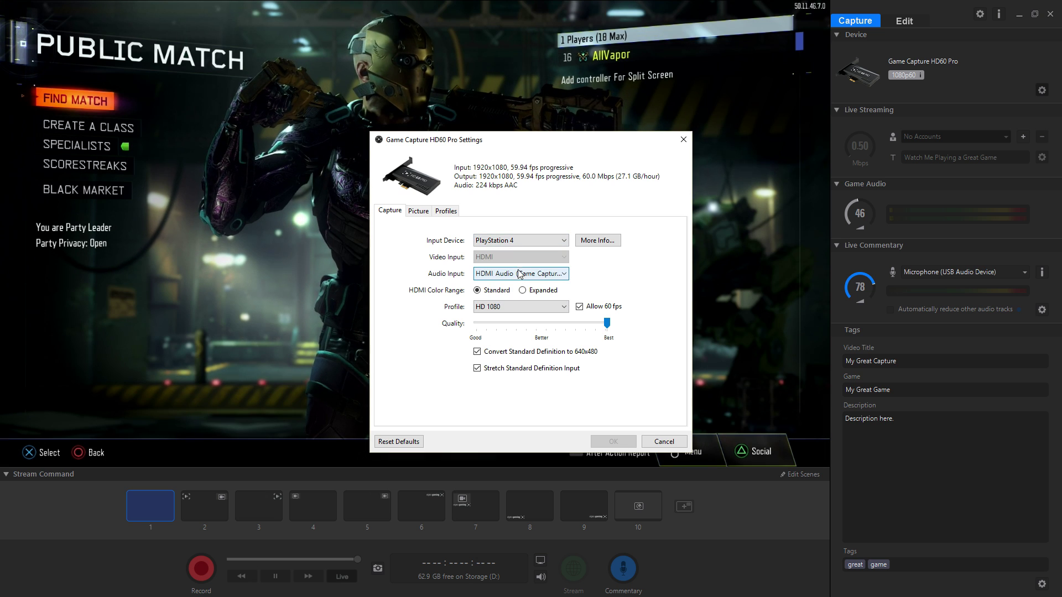